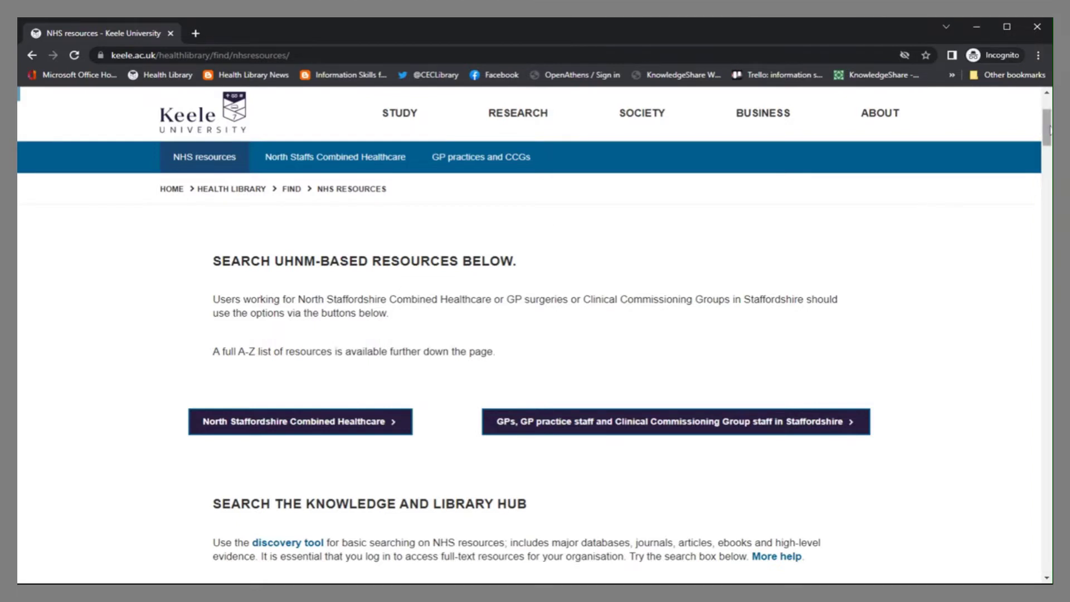
{"action": "scroll", "coordinate": [1049, 130], "scroll_direction": "up", "scroll_amount": 2}
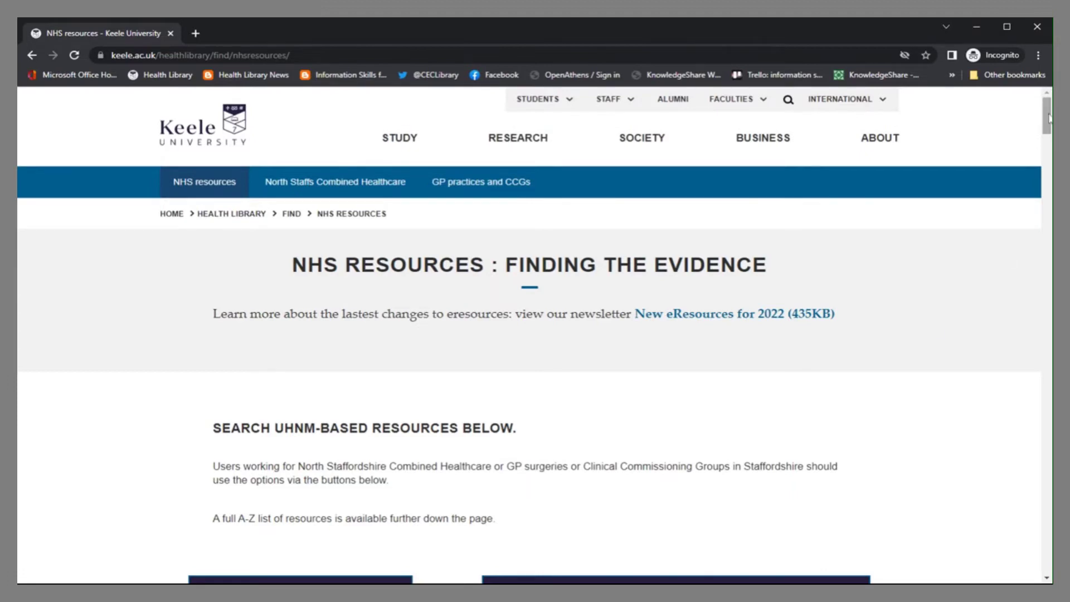
{"action": "scroll", "coordinate": [1047, 126], "scroll_direction": "down", "scroll_amount": 5}
{"action": "scroll", "coordinate": [535, 335], "scroll_direction": "up", "scroll_amount": 1}
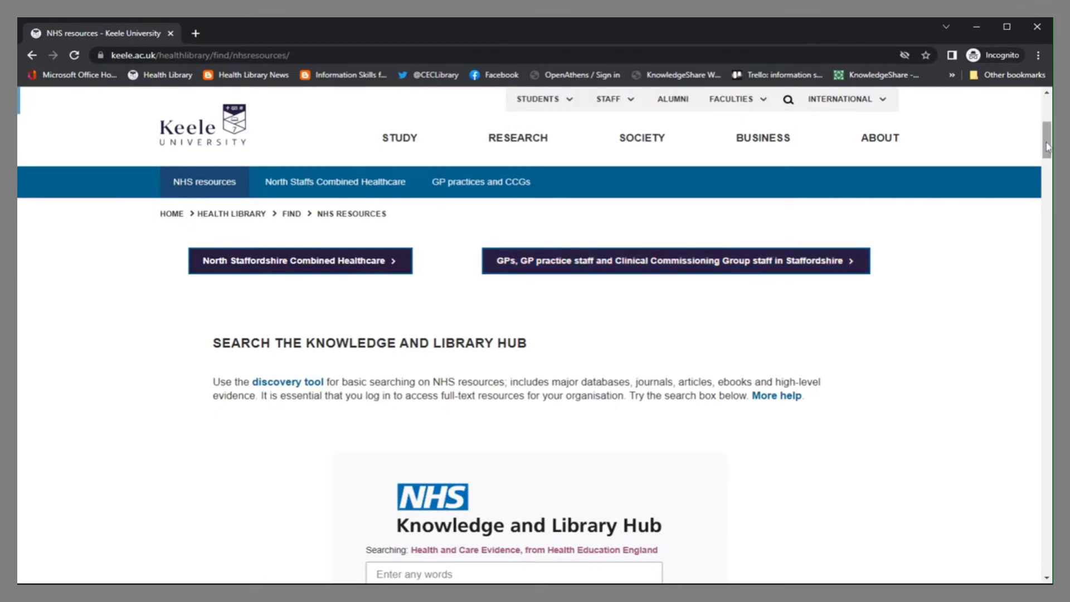
{"action": "scroll", "coordinate": [1046, 147], "scroll_direction": "down", "scroll_amount": 1}
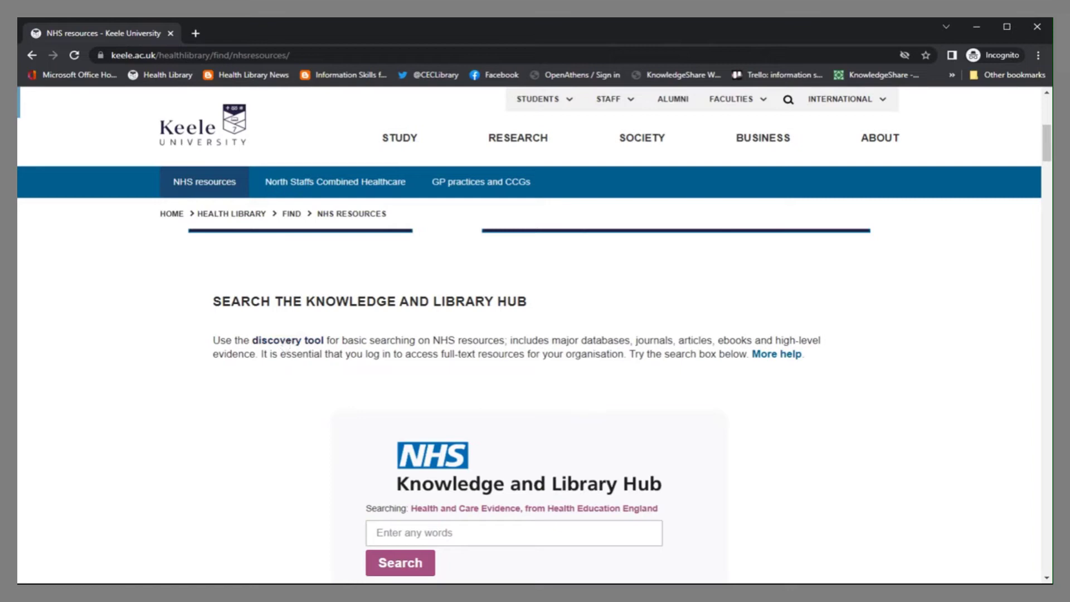
{"action": "scroll", "coordinate": [260, 430], "scroll_direction": "down", "scroll_amount": 3}
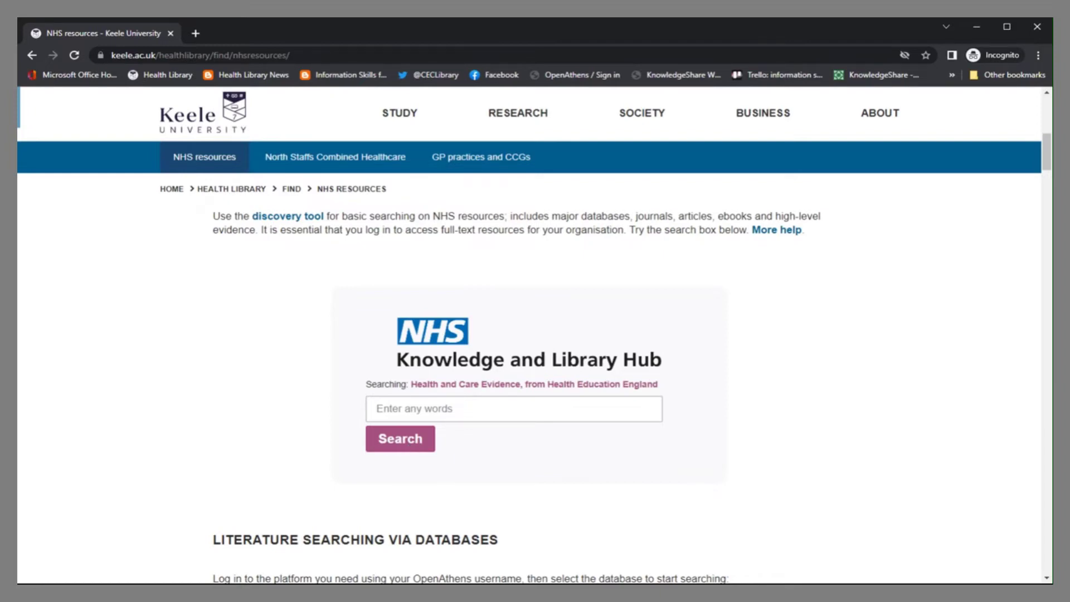
{"action": "scroll", "coordinate": [152, 444], "scroll_direction": "down", "scroll_amount": 5}
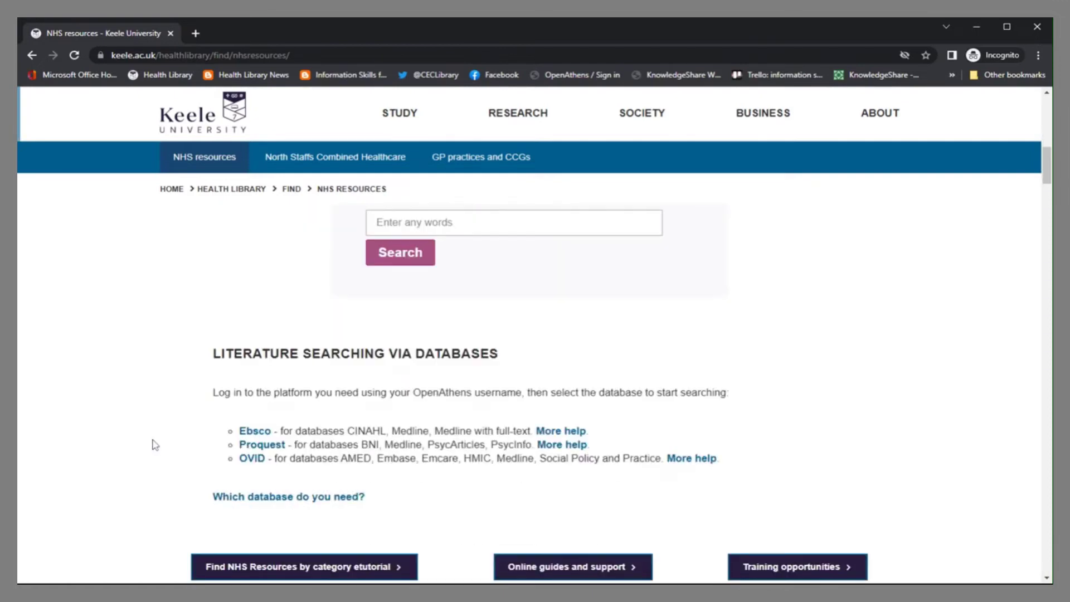
{"action": "scroll", "coordinate": [152, 445], "scroll_direction": "down", "scroll_amount": 2}
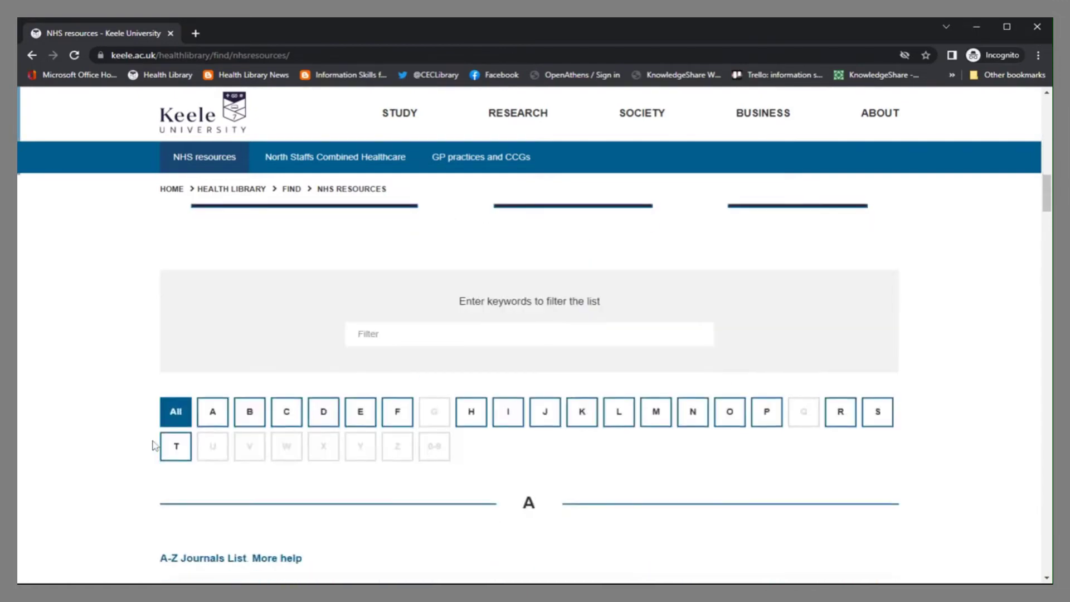
Filter the A-Z list to K and start the Knowledge and Library Hub's NHS OpenAthens sign-in.
{"action": "left_click", "coordinate": [583, 414]}
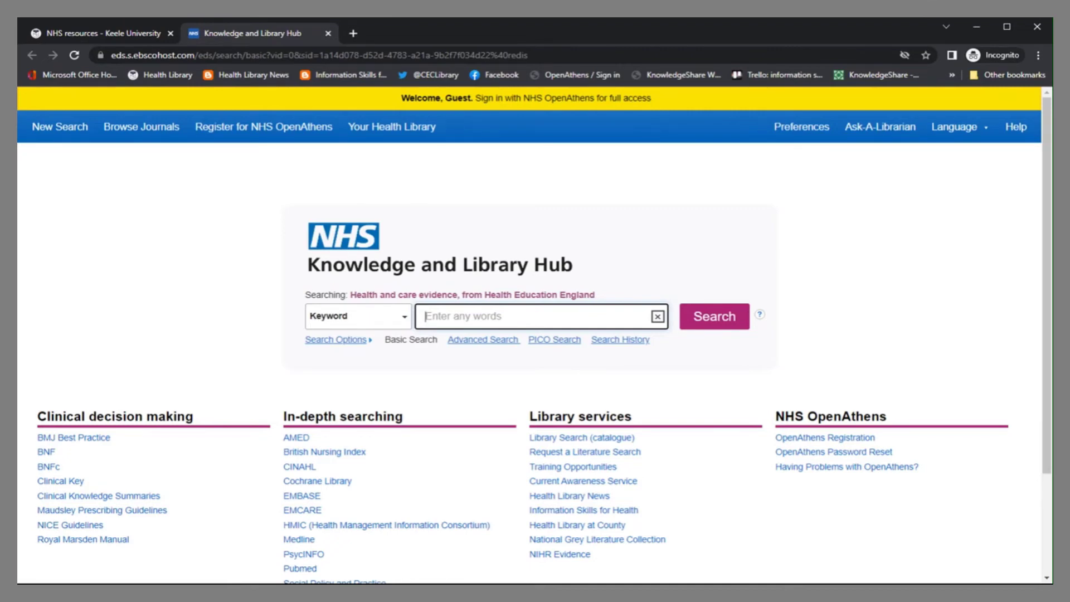
{"action": "left_click", "coordinate": [488, 98]}
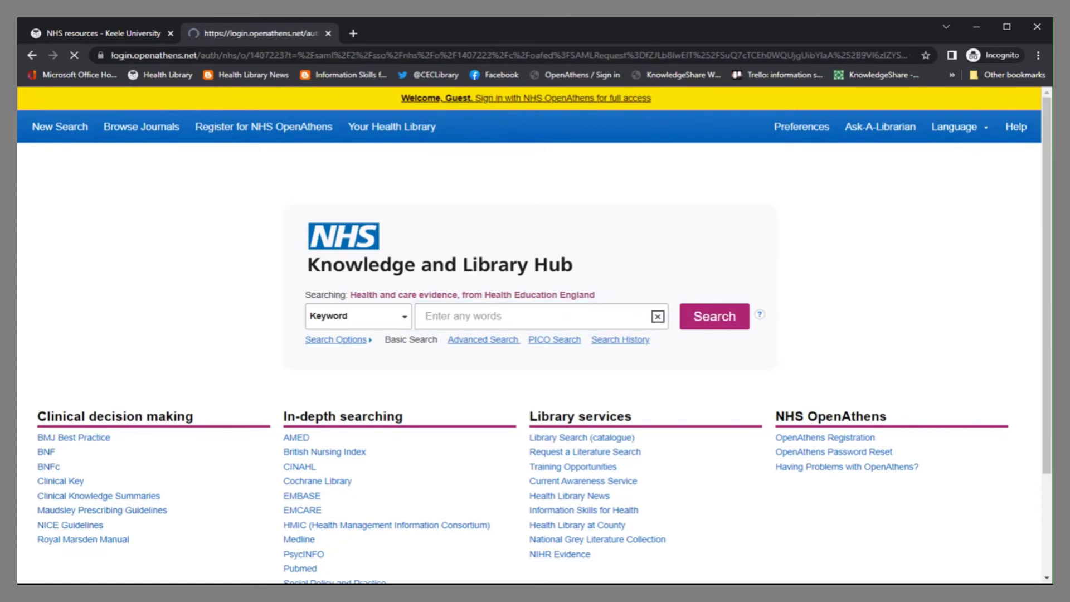
{"action": "type", "text": "nh"}
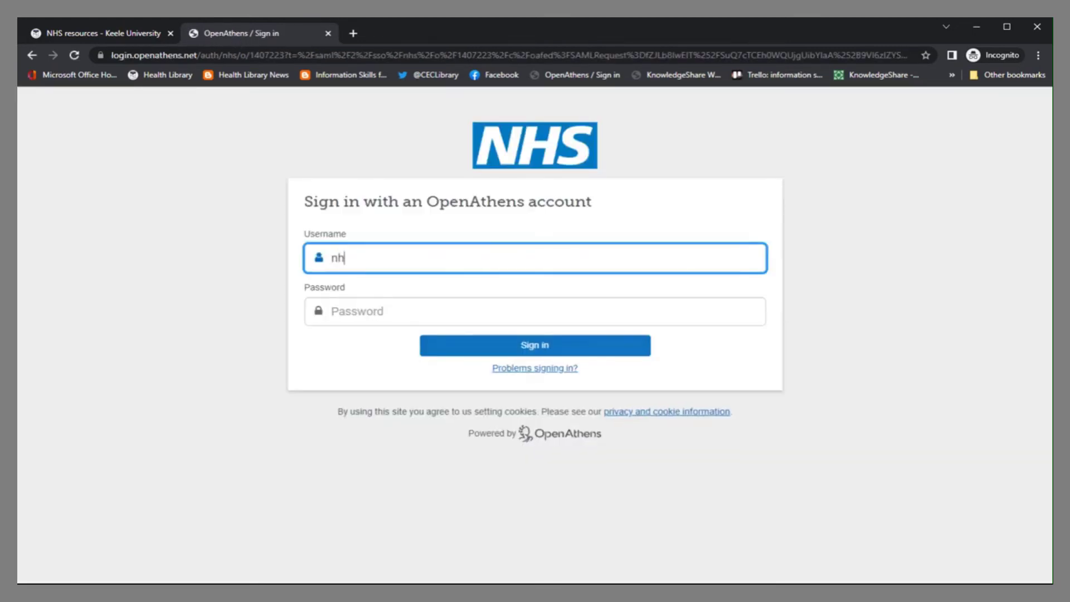
{"action": "type", "text": "strckent001"}
Enter the OpenAthens username and password and submit them to reach the hub search page.
{"action": "key", "text": "Tab"}
{"action": "type", "text": "••••••••"}
{"action": "key", "text": "Return"}
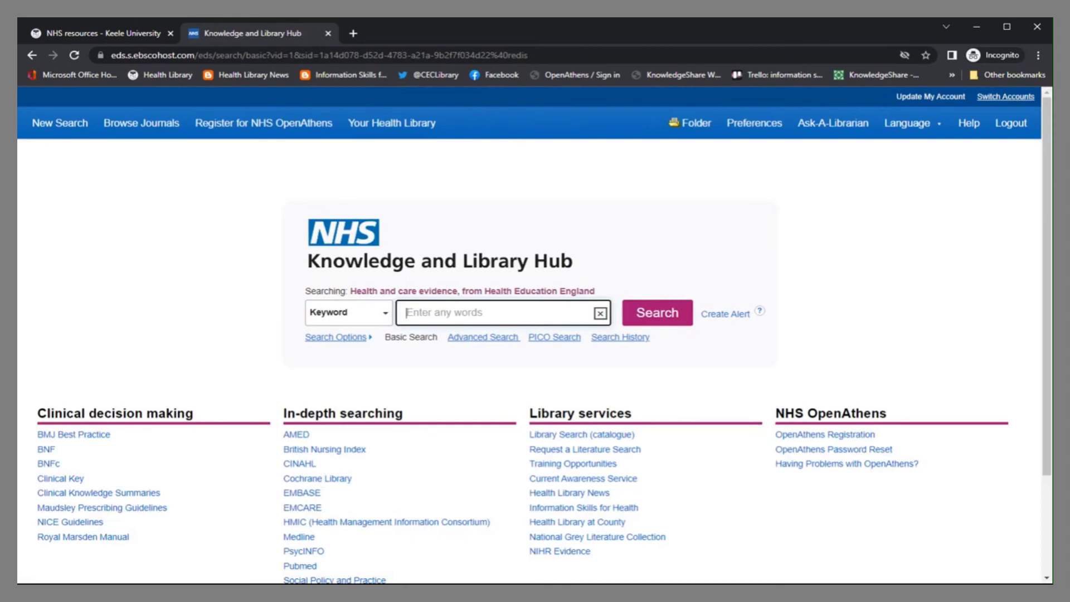
{"action": "scroll", "coordinate": [535, 334], "scroll_direction": "down", "scroll_amount": 3}
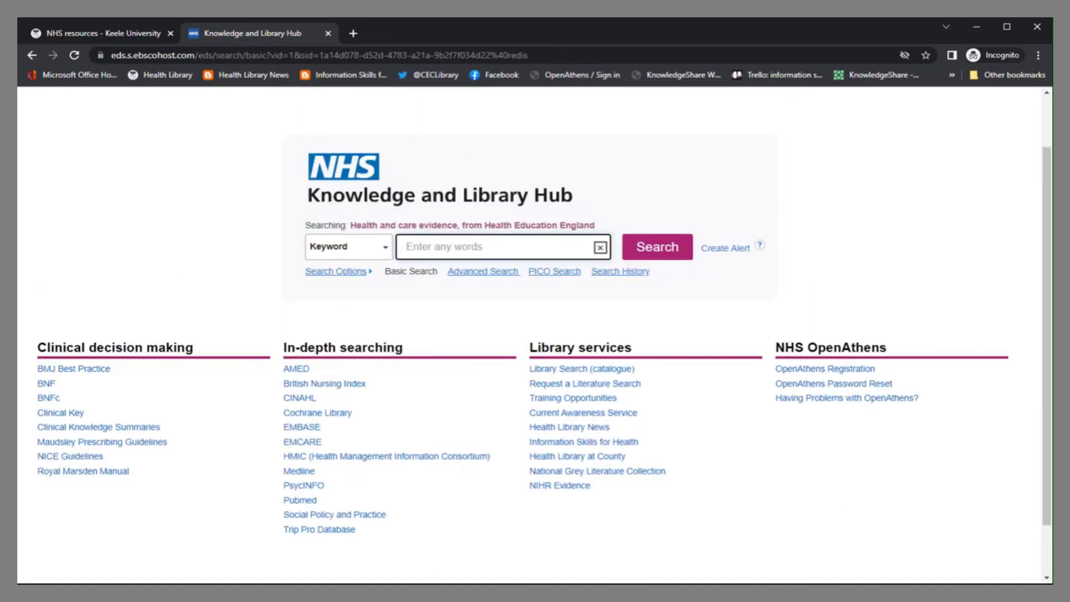
{"action": "scroll", "coordinate": [846, 502], "scroll_direction": "up", "scroll_amount": 1}
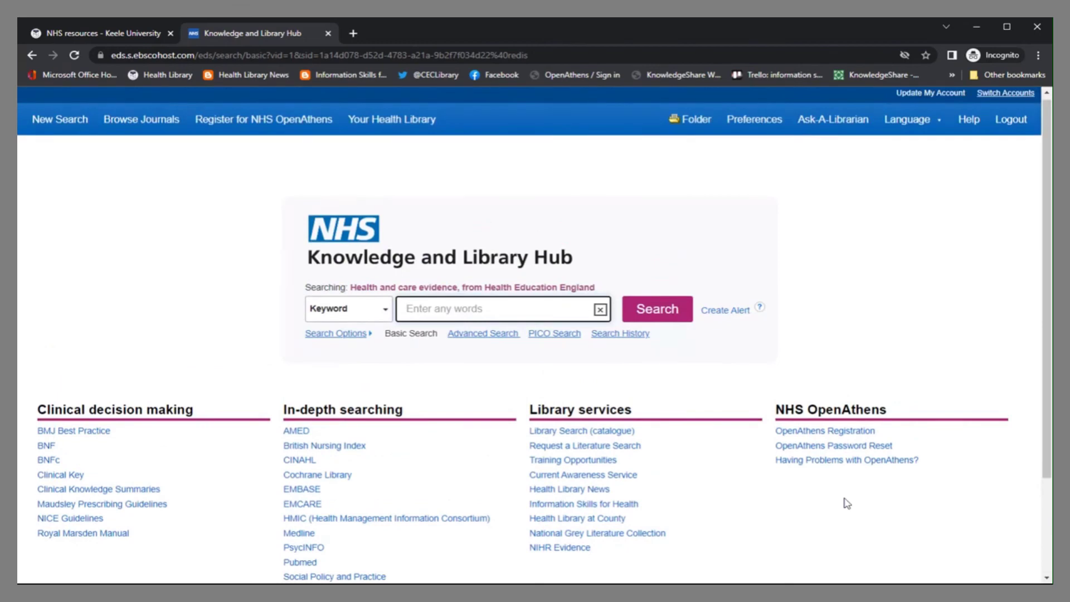